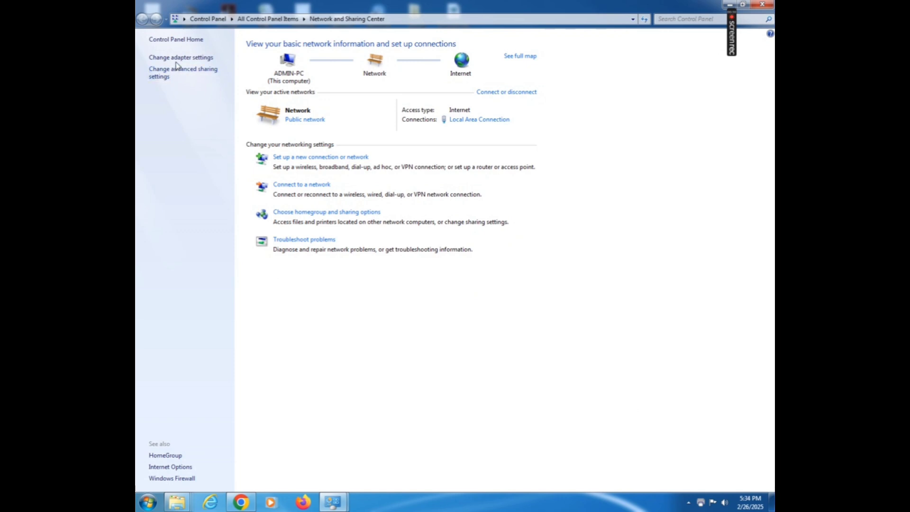
Step: Open the Internet Protocol Version 4 (TCP/IPv4) properties of the Local Area Connection adapter
click(185, 58)
click(192, 67)
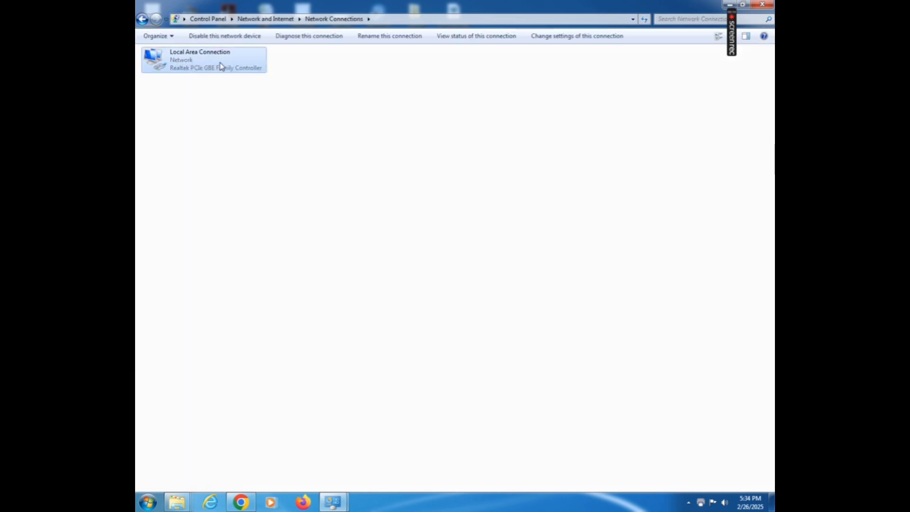
double_click(190, 64)
click(397, 334)
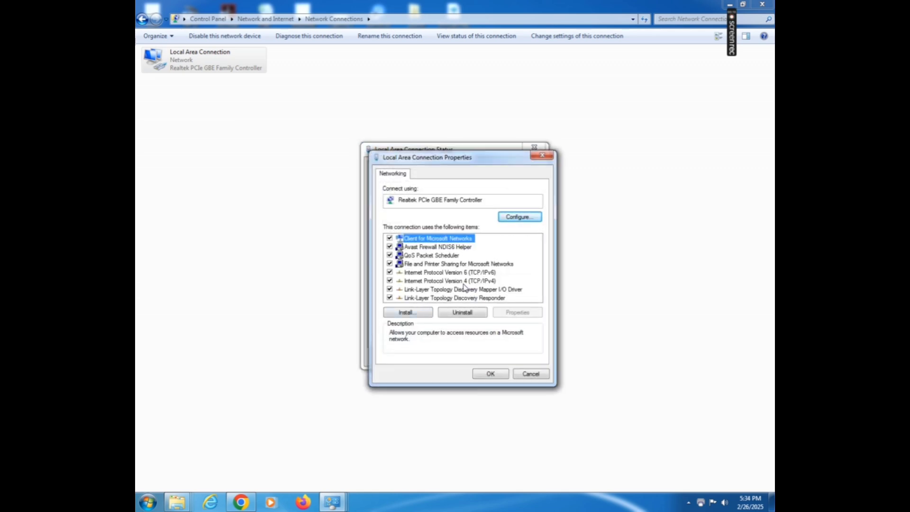
click(466, 281)
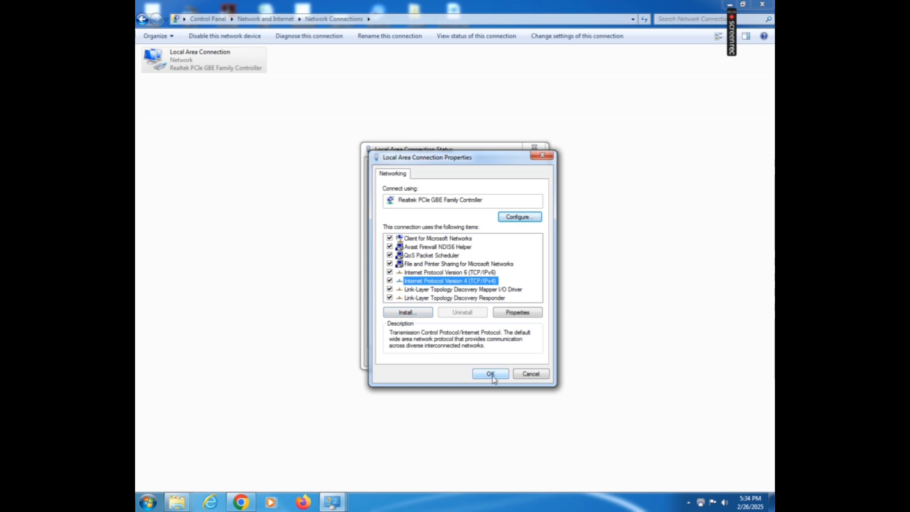
click(516, 313)
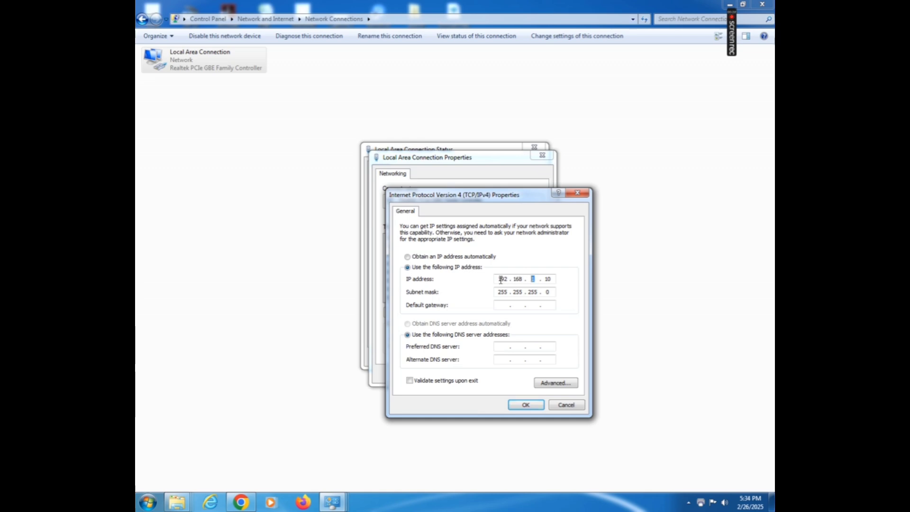
Step: Check the adapter's static IP address, close the network settings windows, and switch to Chrome
drag(545, 279, 561, 279)
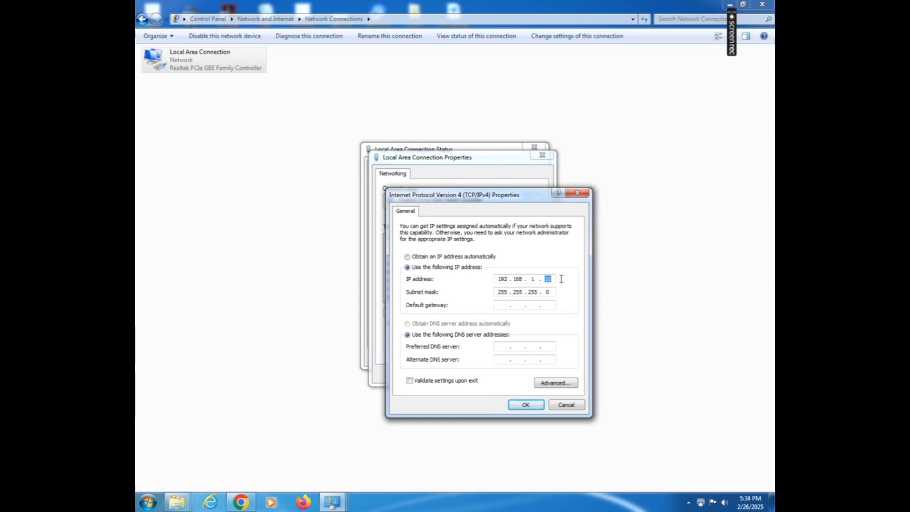
click(518, 279)
click(524, 405)
click(488, 372)
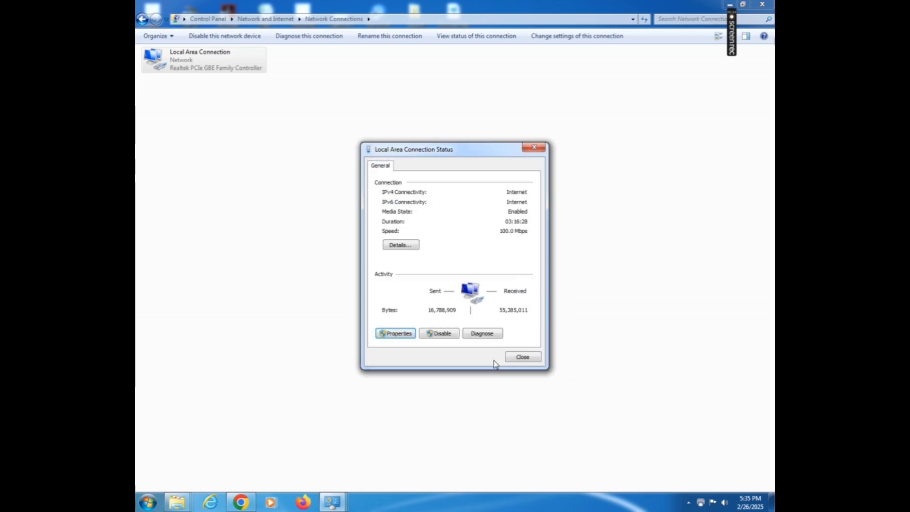
click(523, 357)
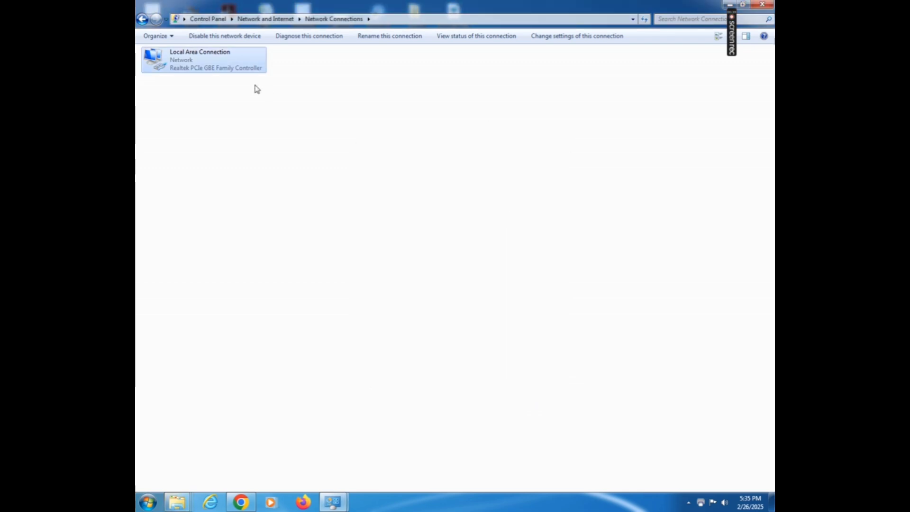
click(768, 5)
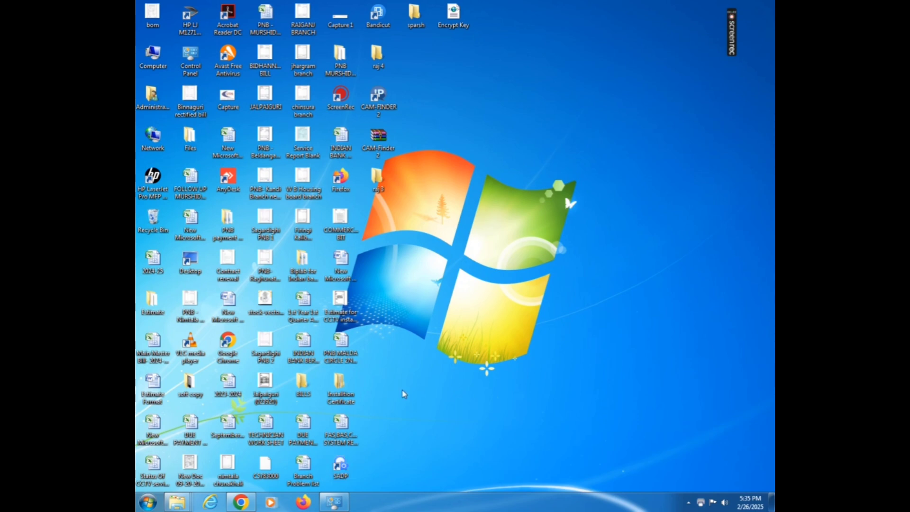
click(240, 501)
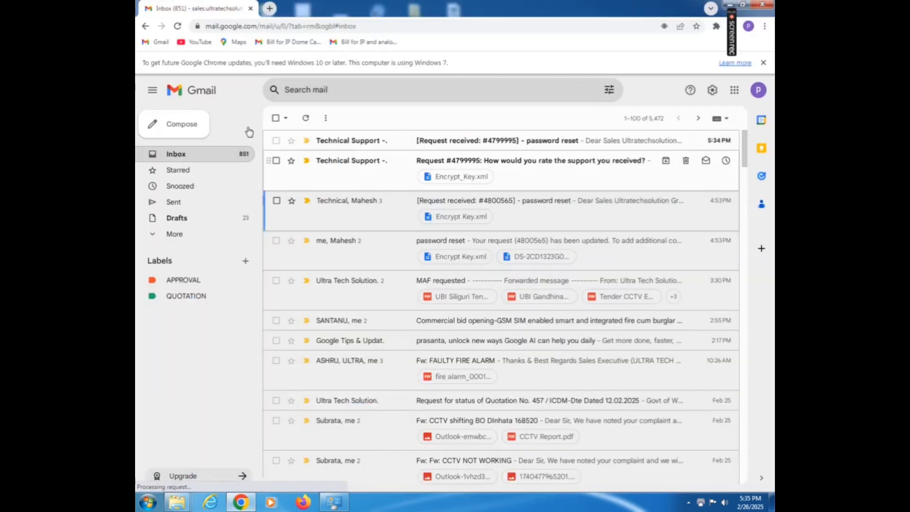
Step: Try to load the camera's address 192.168.1.2 in a new browser tab
click(269, 8)
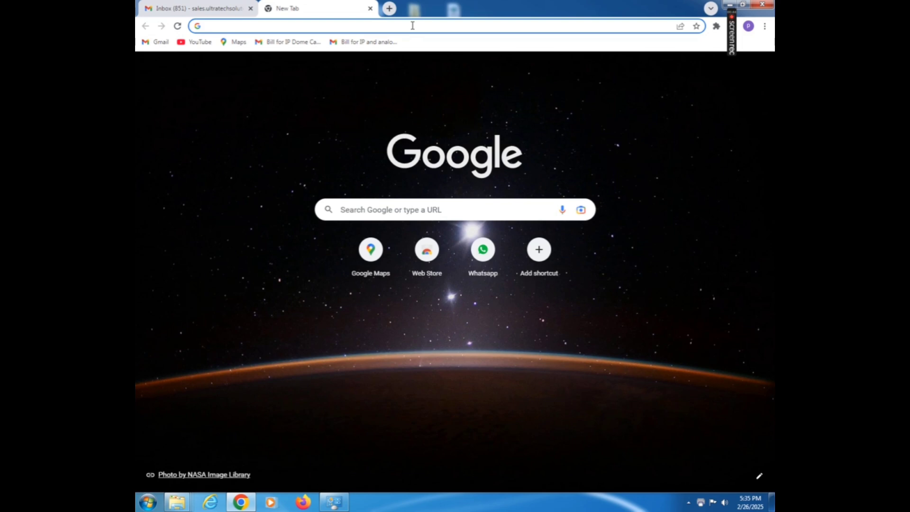
text(192)
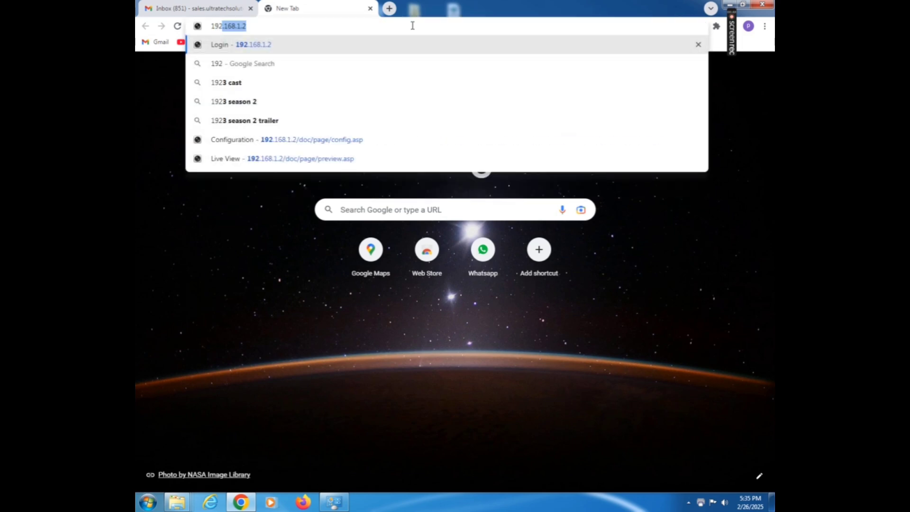
text(.)
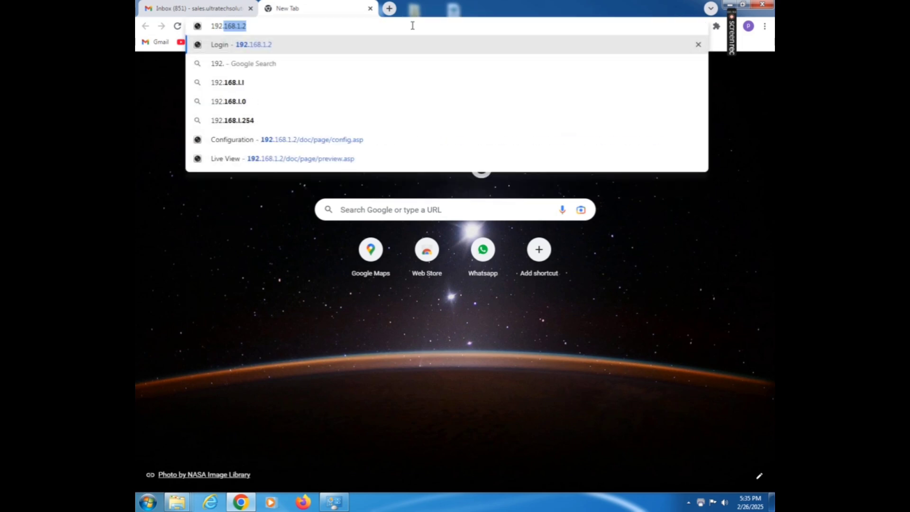
text(16)
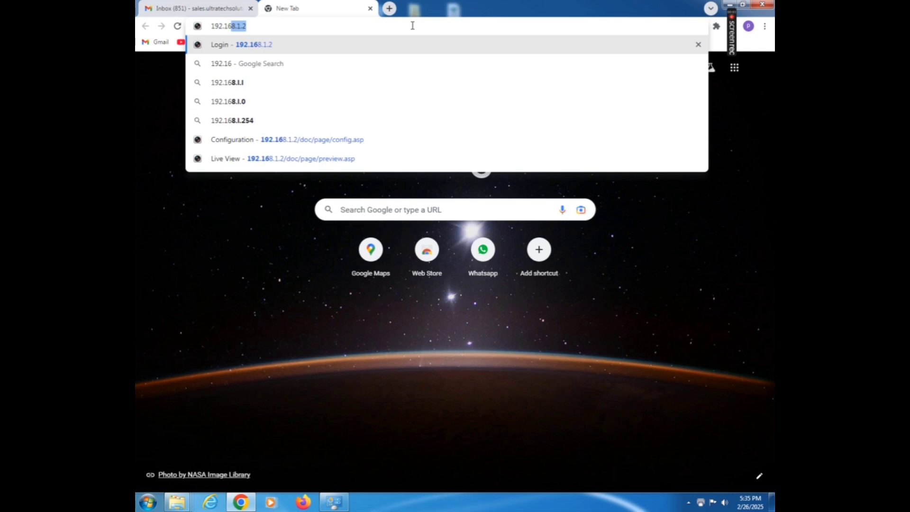
text(8.1)
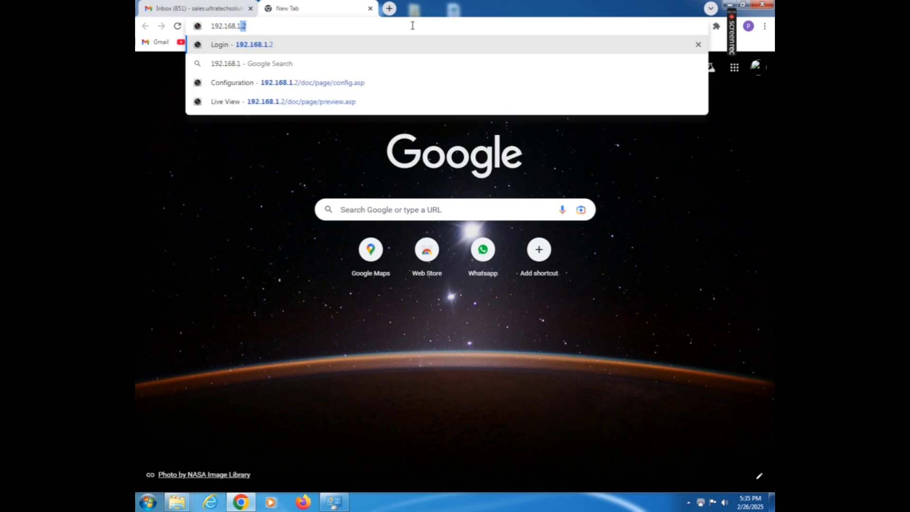
text(.2)
key(Return)
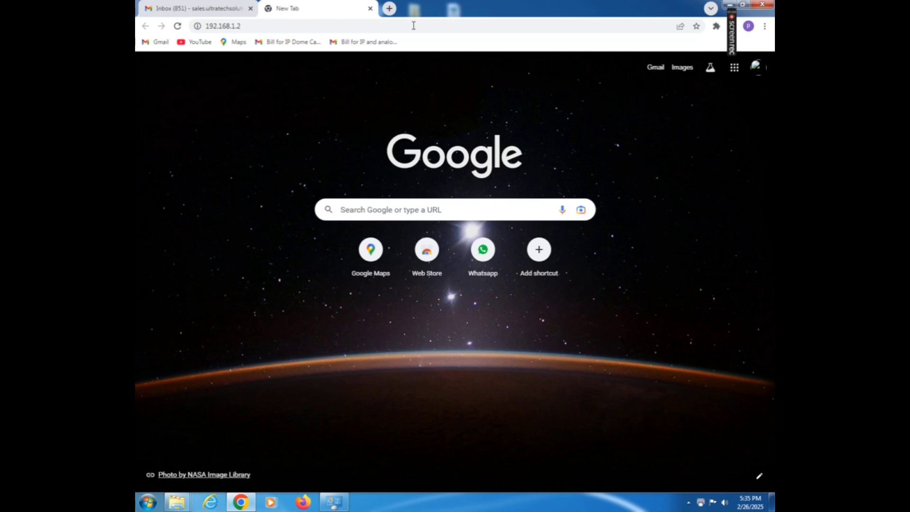
Step: Retry the already entered camera address twice and close its tab
click(271, 25)
click(271, 24)
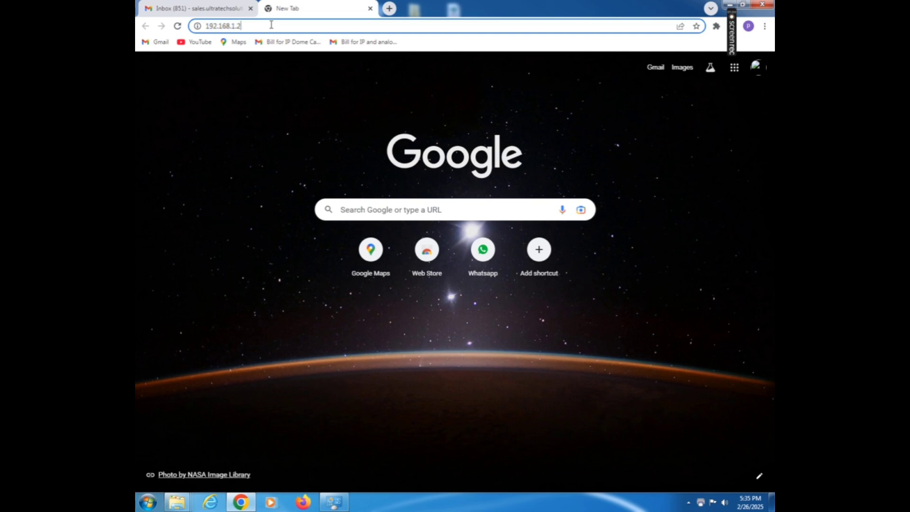
key(Return)
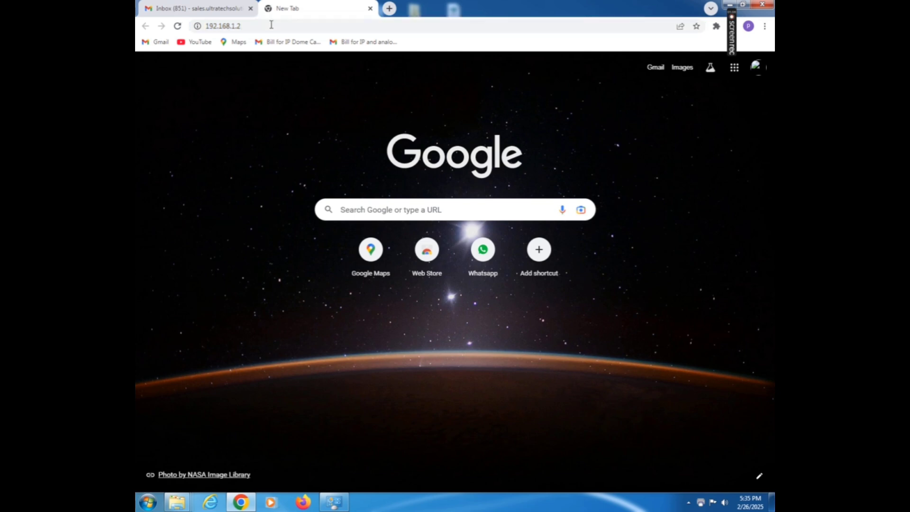
click(271, 24)
click(272, 24)
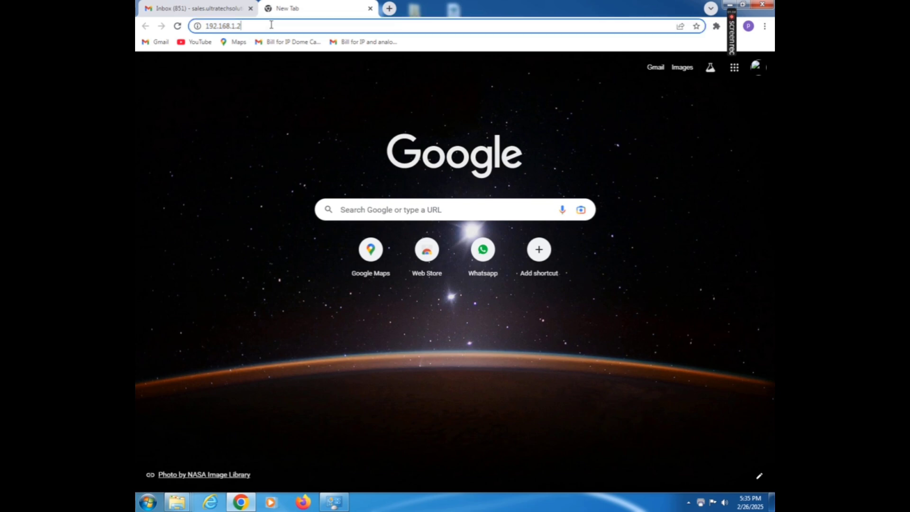
key(Return)
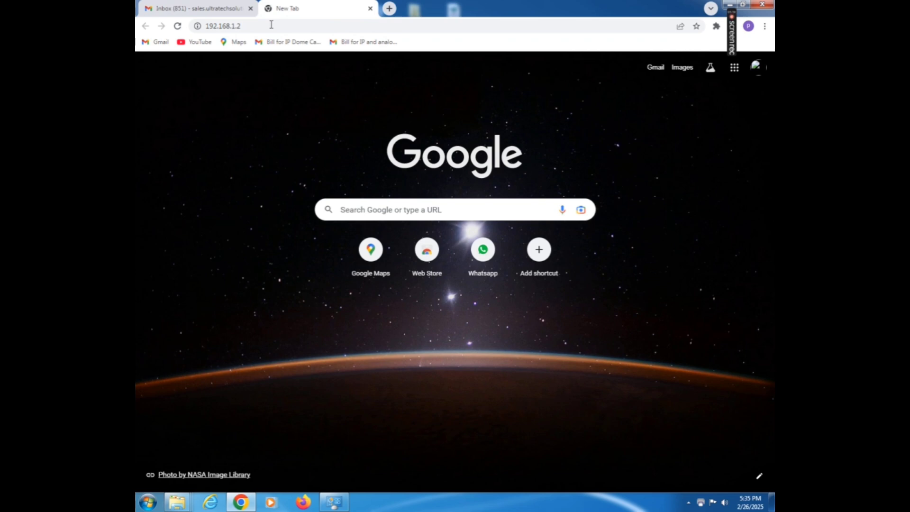
click(370, 9)
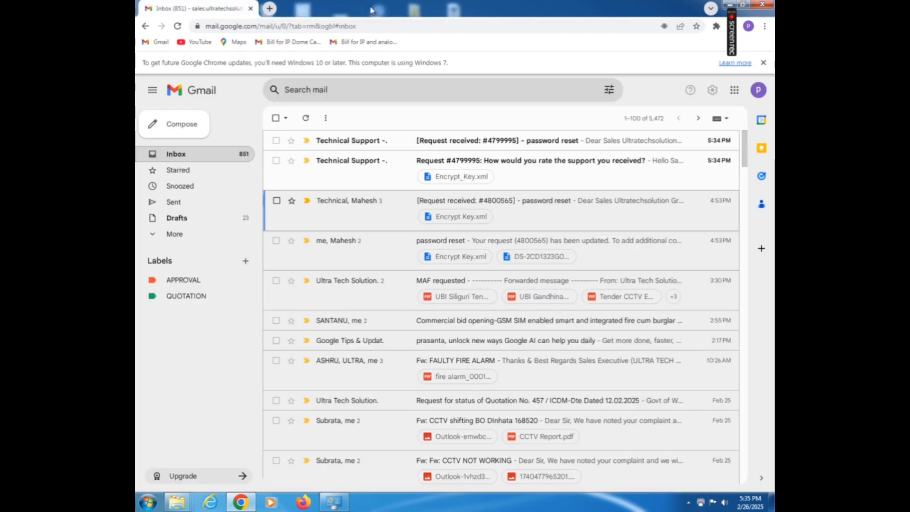
Step: Open the camera's web login page at 192.168.1.2 in a new browser tab
click(269, 8)
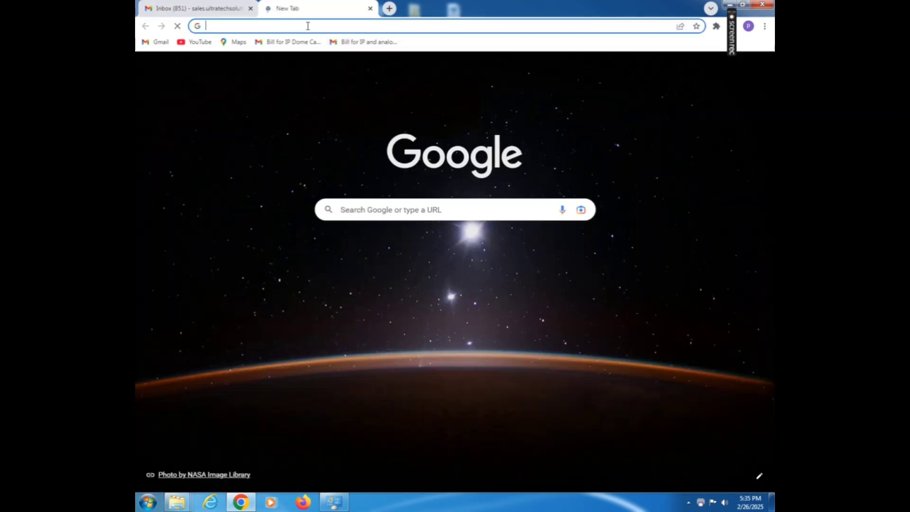
click(307, 26)
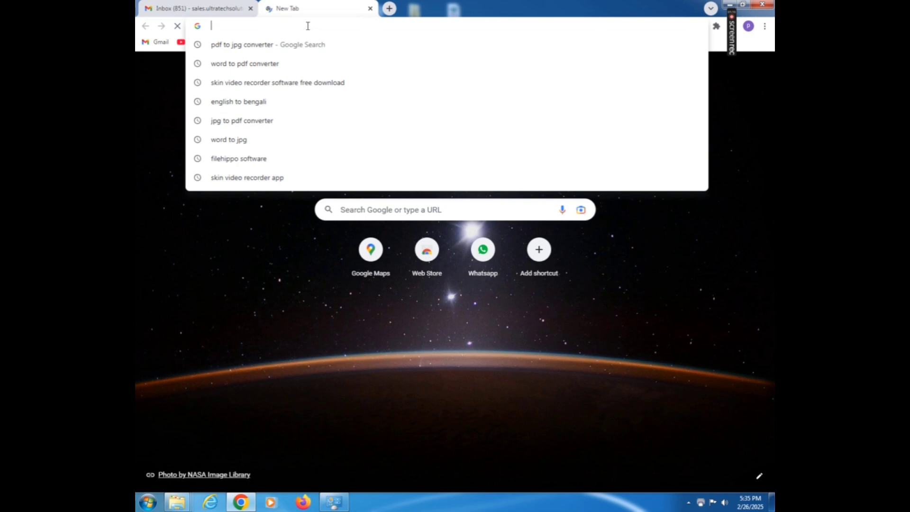
text(192.1)
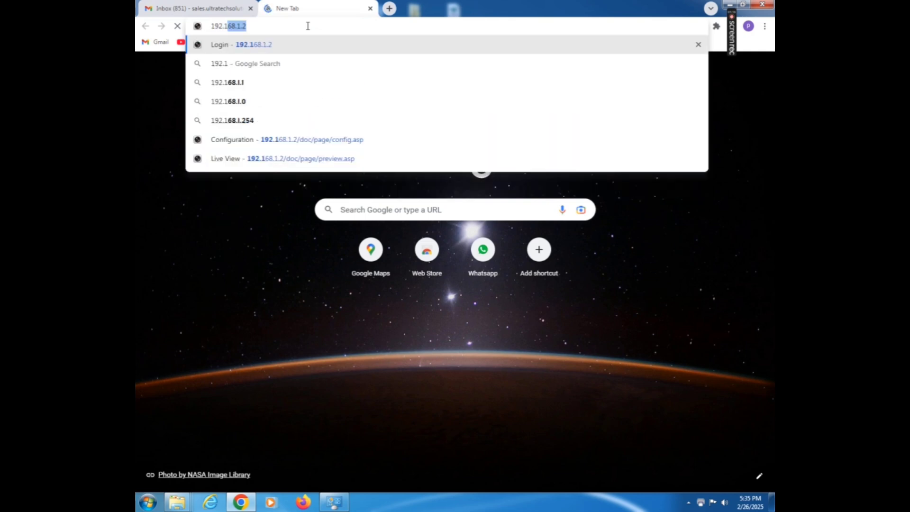
text(68.1.)
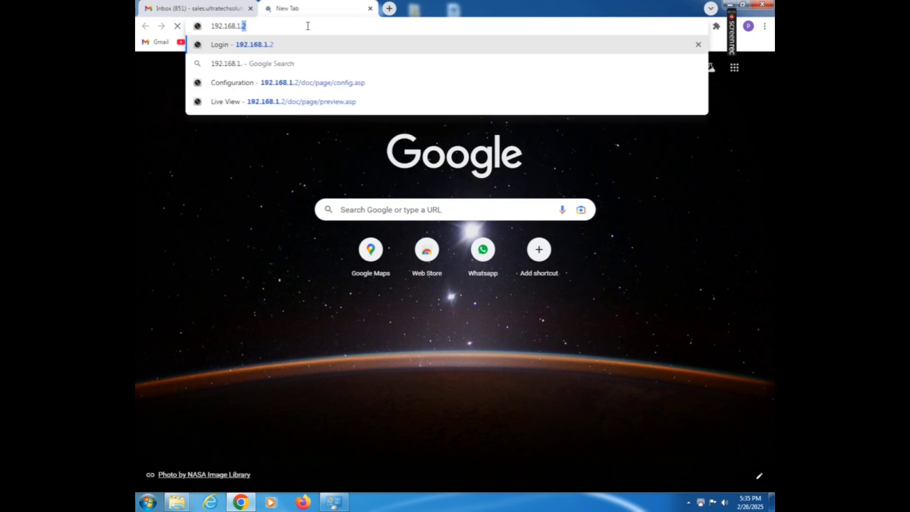
key(Return)
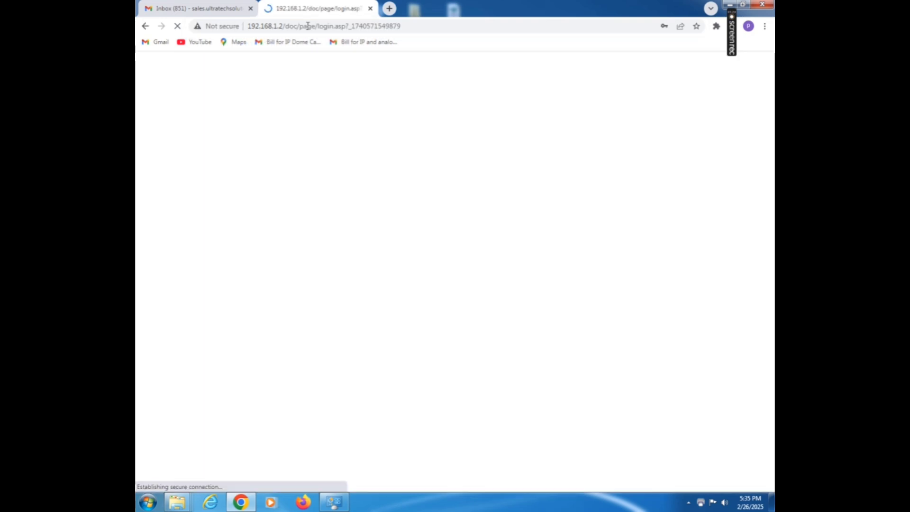
Step: Log in to the camera with the user name admin and the account password, revealing the password to check it
click(610, 175)
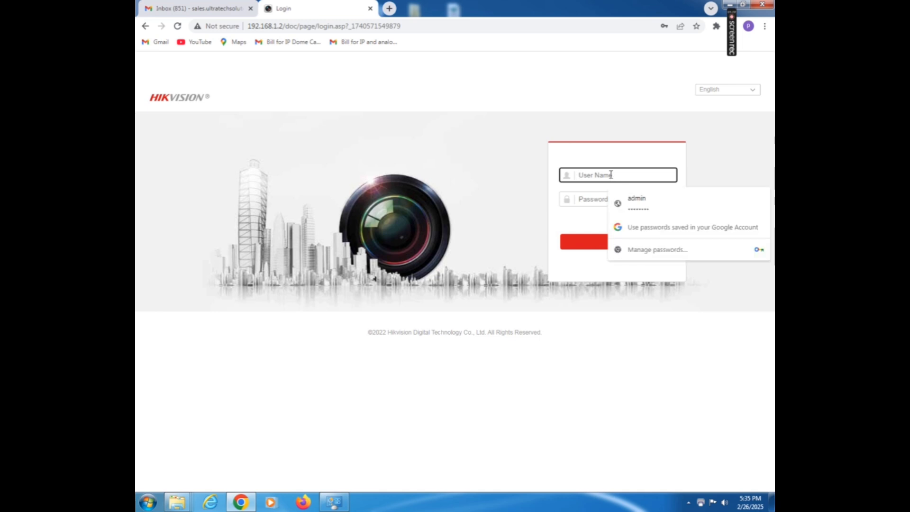
text(admin)
key(Tab)
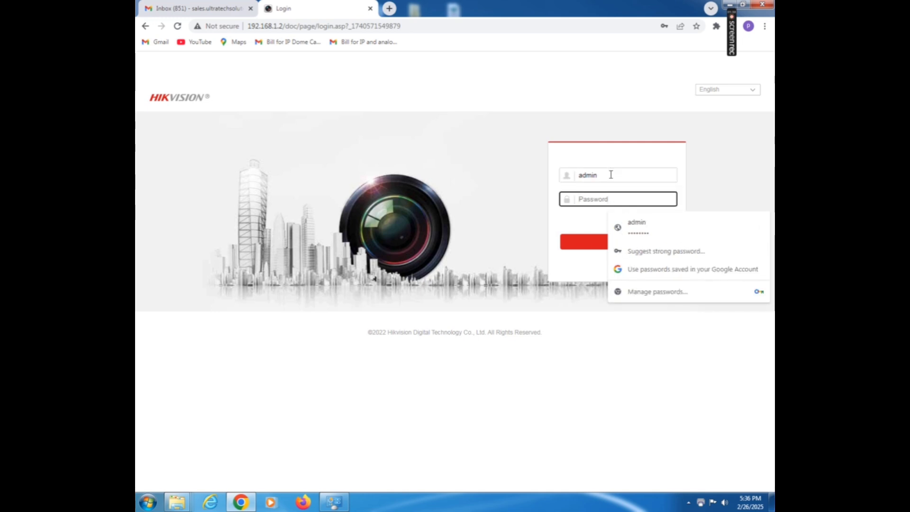
text(••)
click(668, 199)
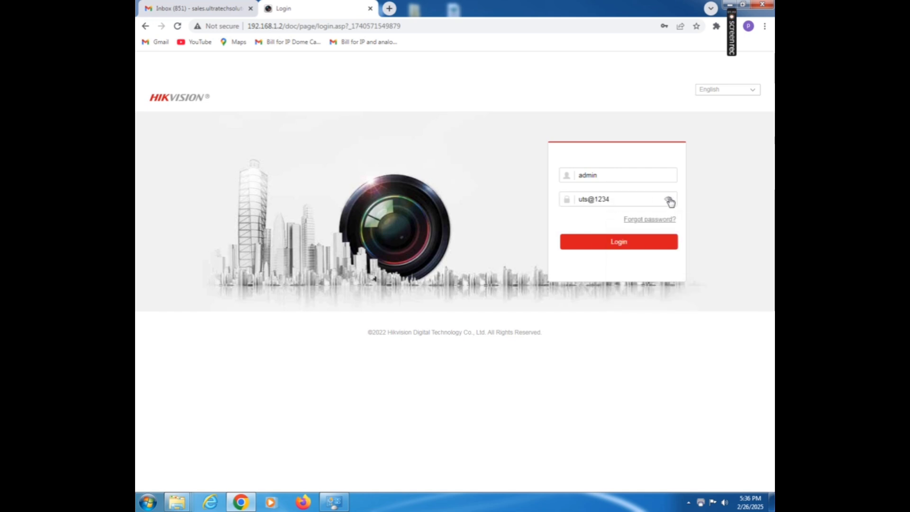
click(624, 251)
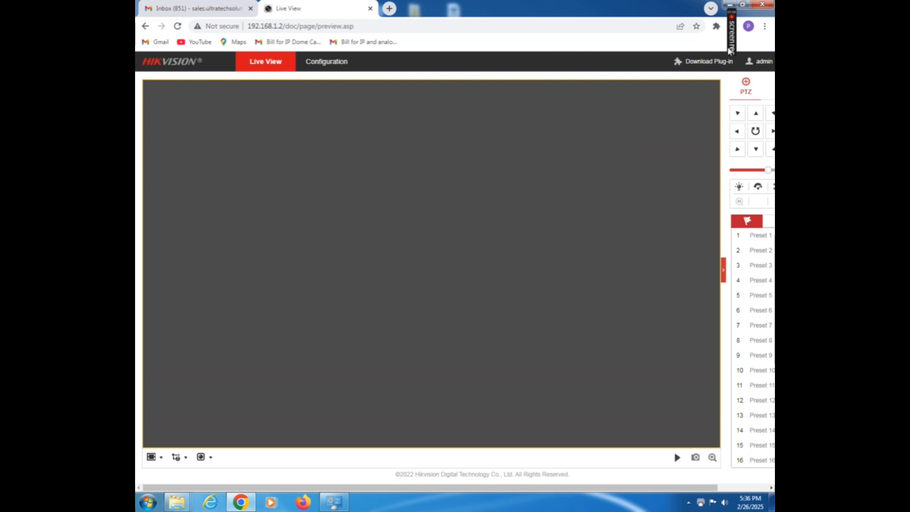
mouse_move(733, 56)
mouse_move(733, 33)
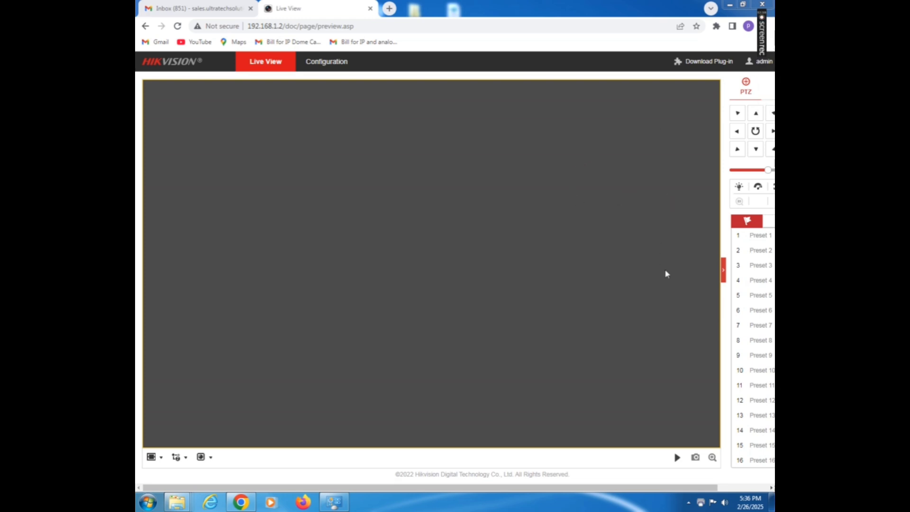
Step: Open the Integration Protocol settings in the camera's advanced network configuration
click(331, 62)
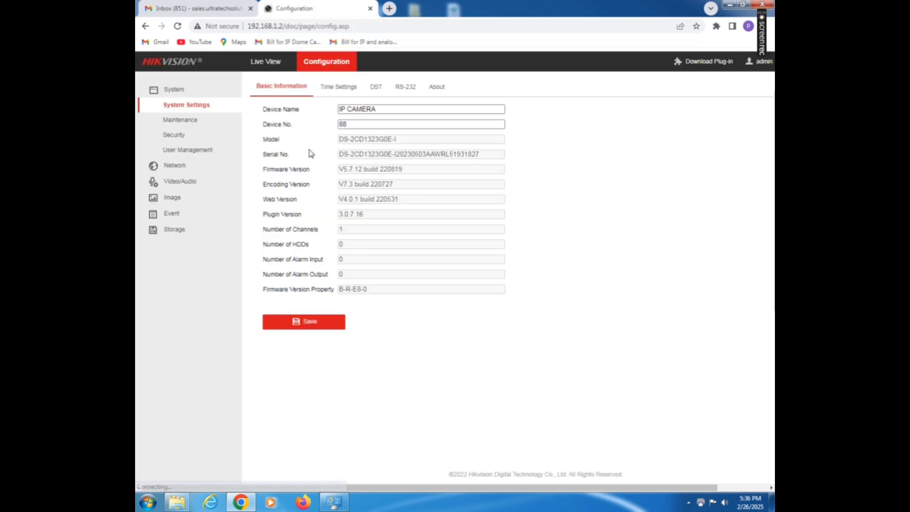
click(181, 172)
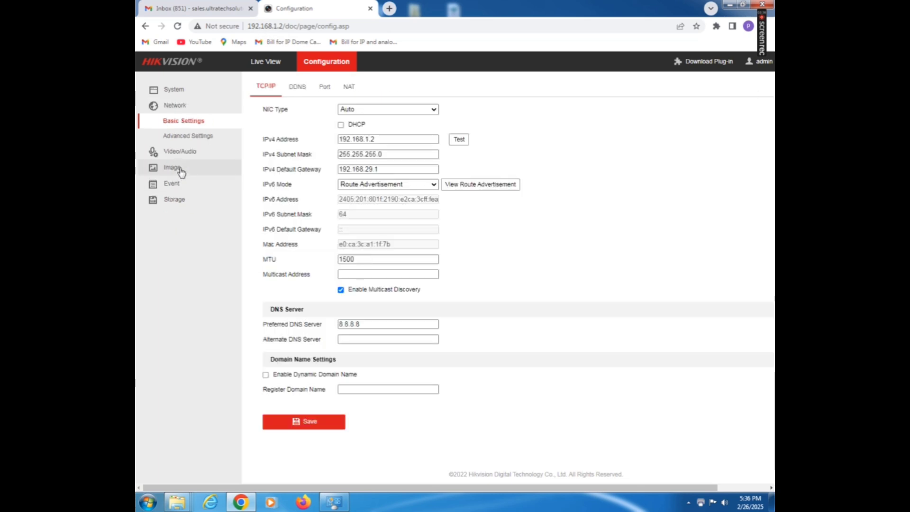
click(197, 141)
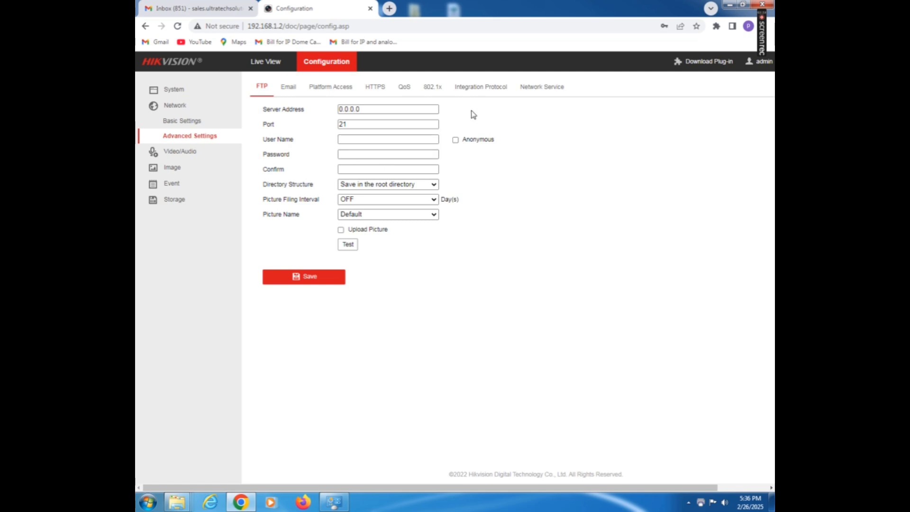
click(483, 87)
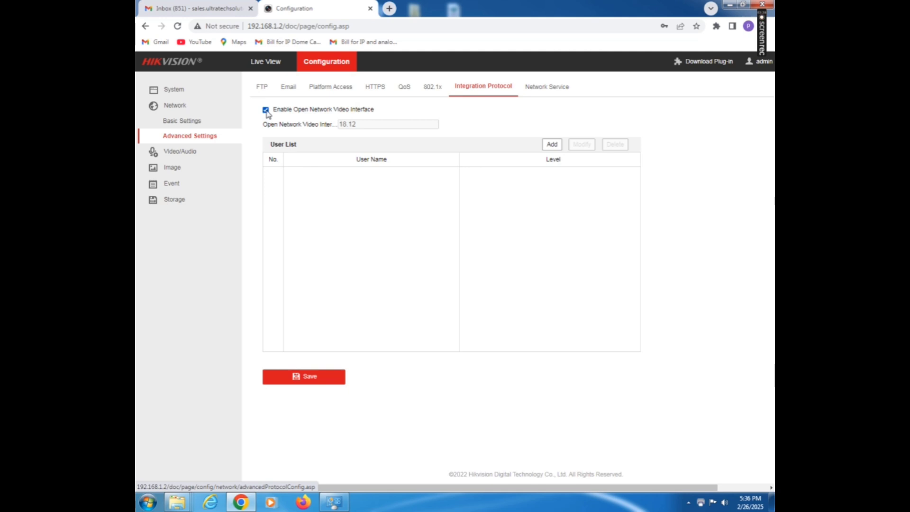
Step: Start a new Open Network Video Interface user named admin and enter its password
click(552, 144)
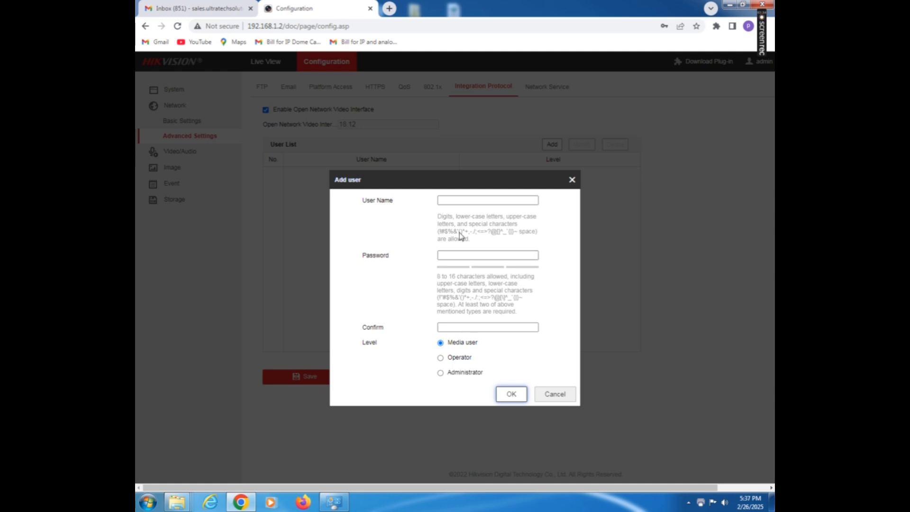
click(456, 200)
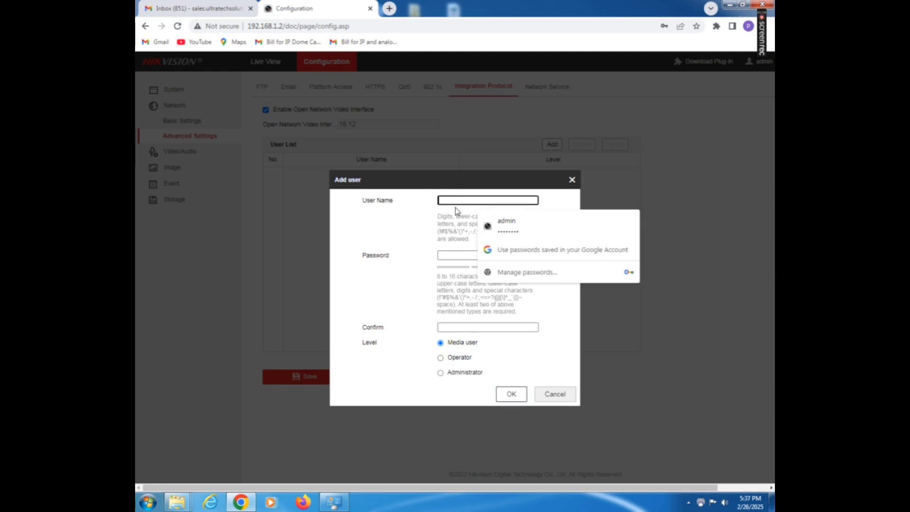
text(admin)
click(444, 256)
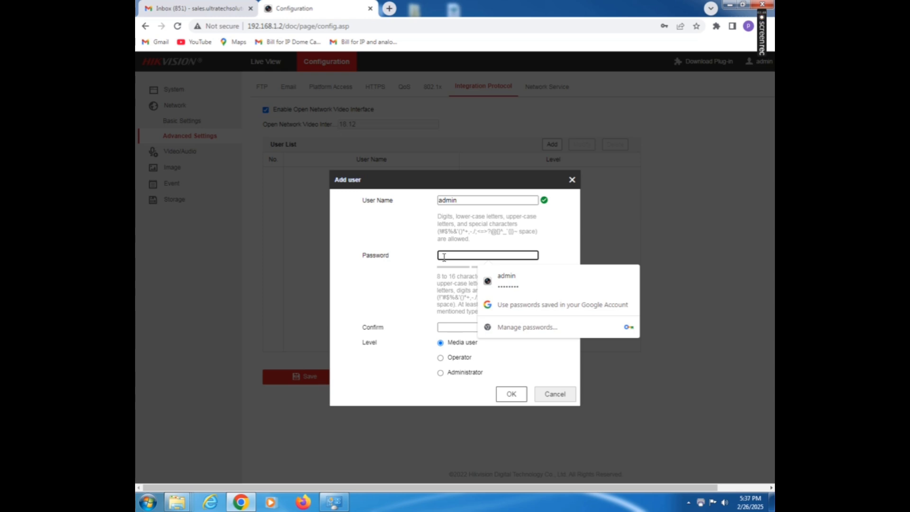
text(•)
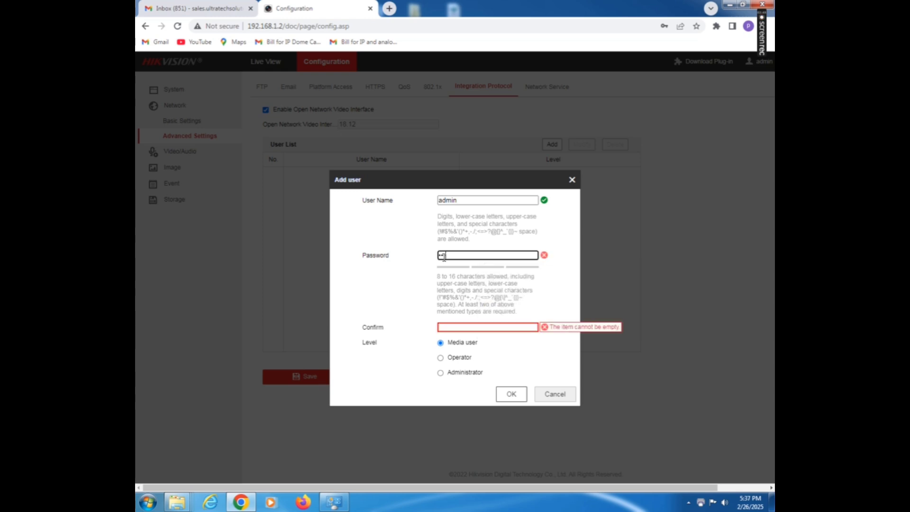
text(••••)
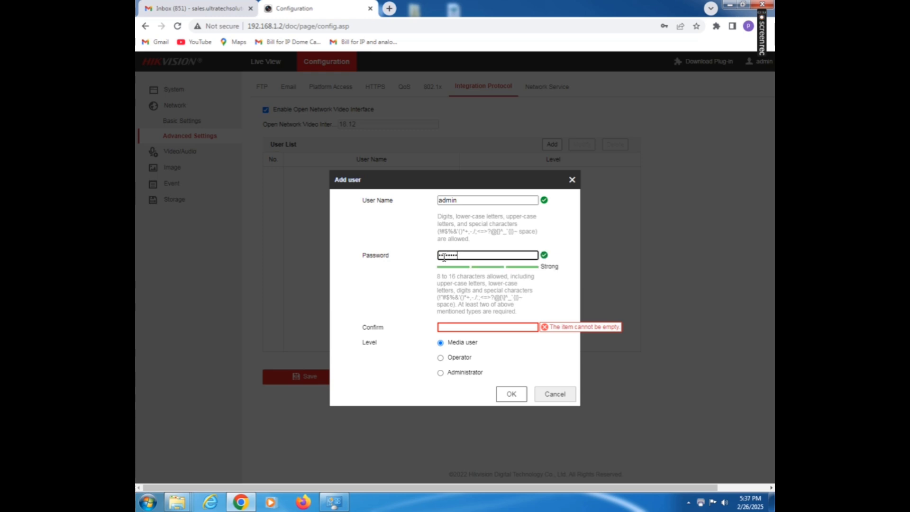
Step: Confirm the new user's password, set its level to Administrator, and save the user and the protocol settings without updating the browser's stored password
click(466, 325)
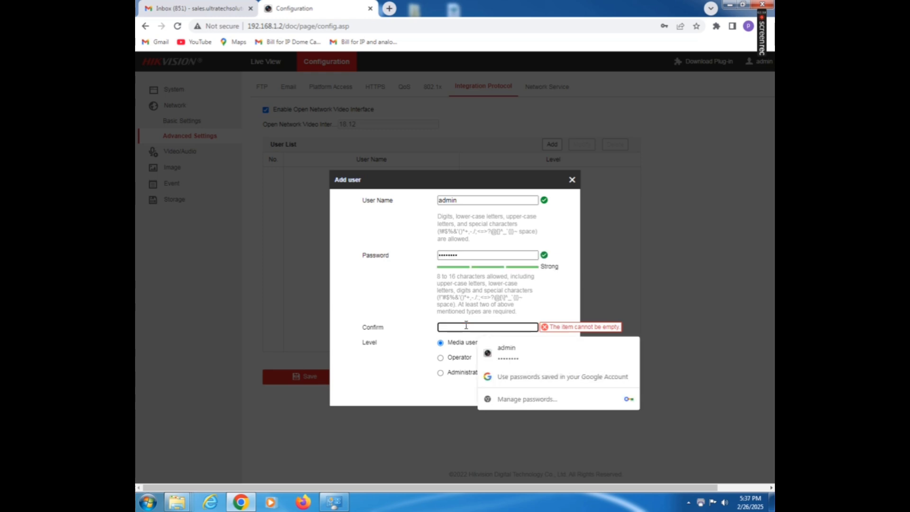
text(•••)
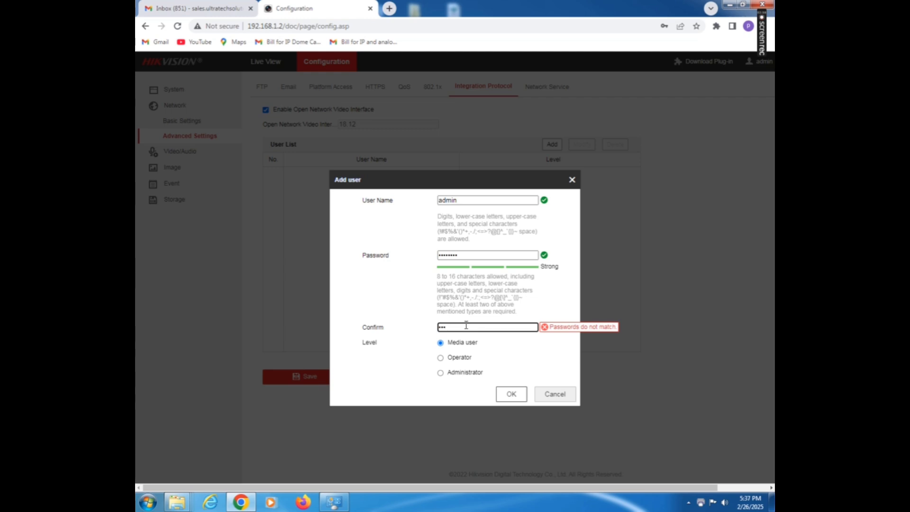
text(•••••)
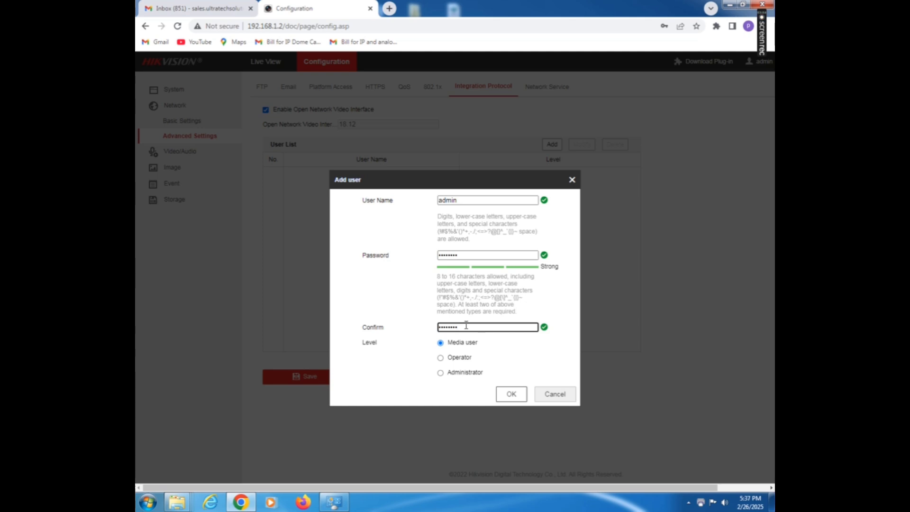
click(440, 373)
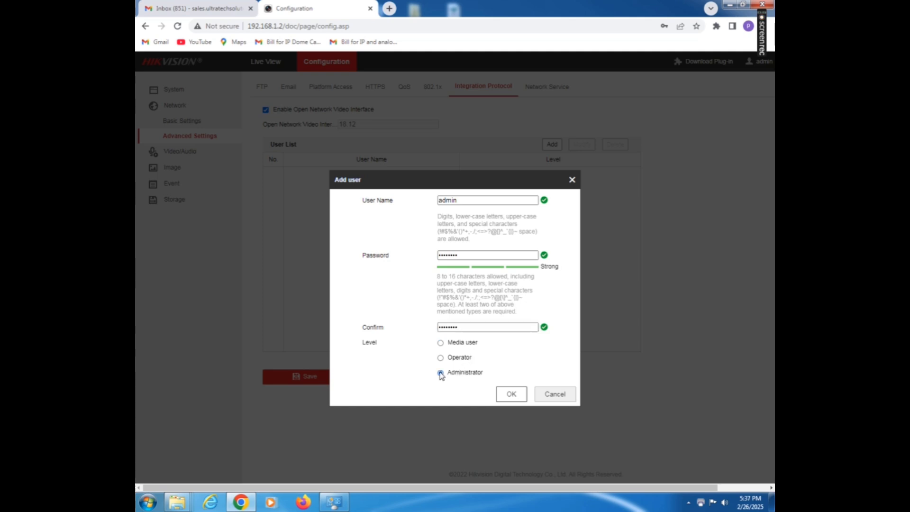
click(516, 400)
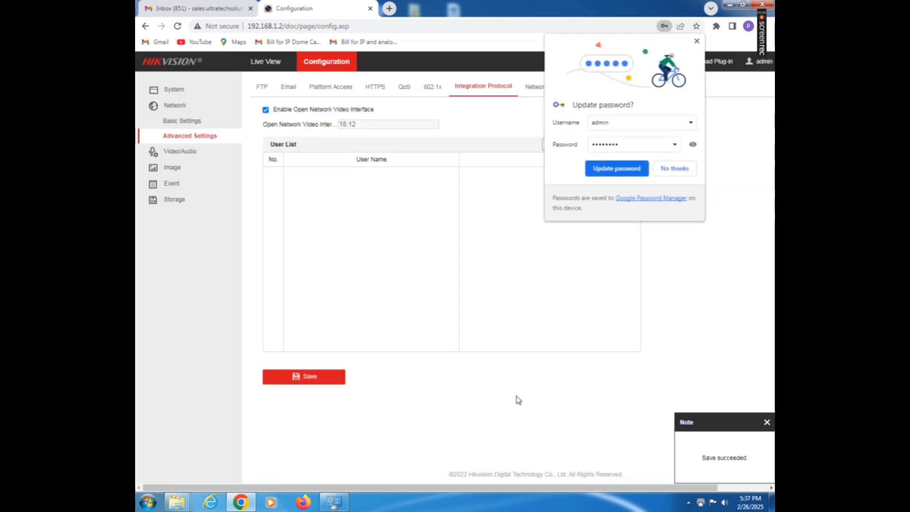
click(697, 42)
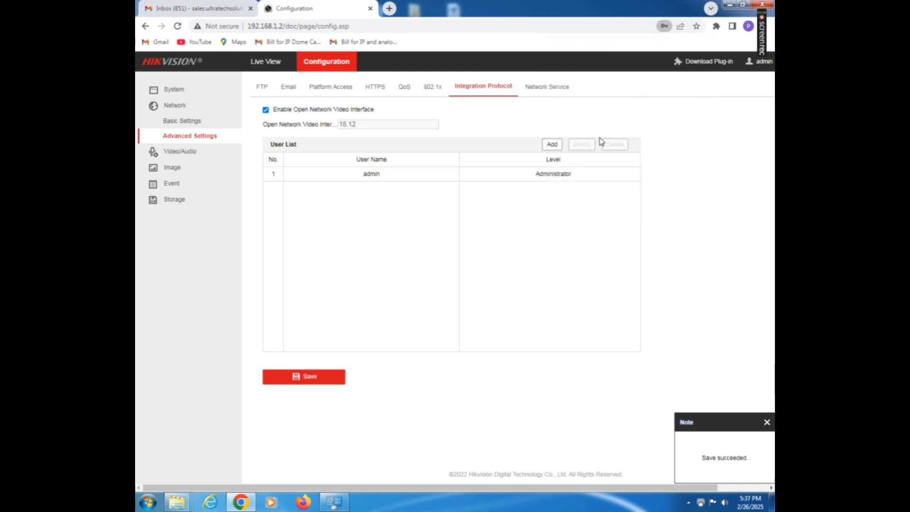
click(314, 385)
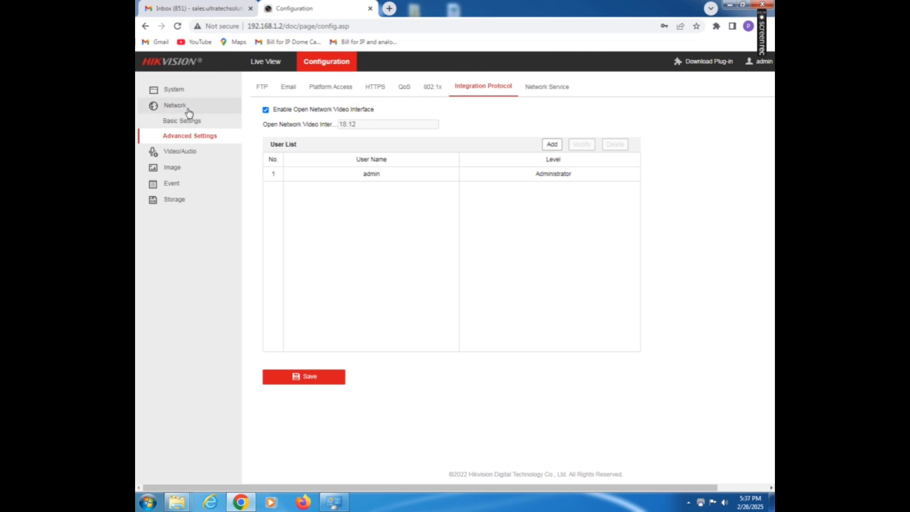
Step: Reboot the camera from its system maintenance settings and confirm the reboot
click(185, 90)
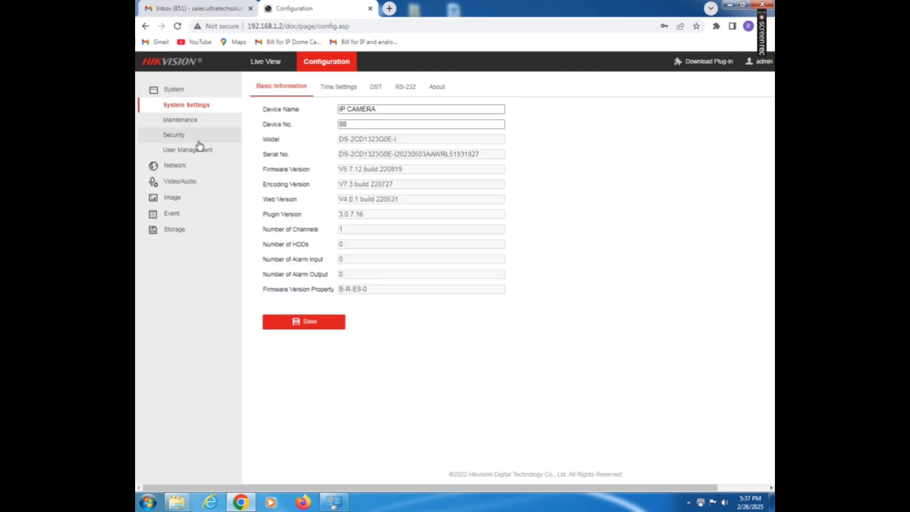
click(190, 124)
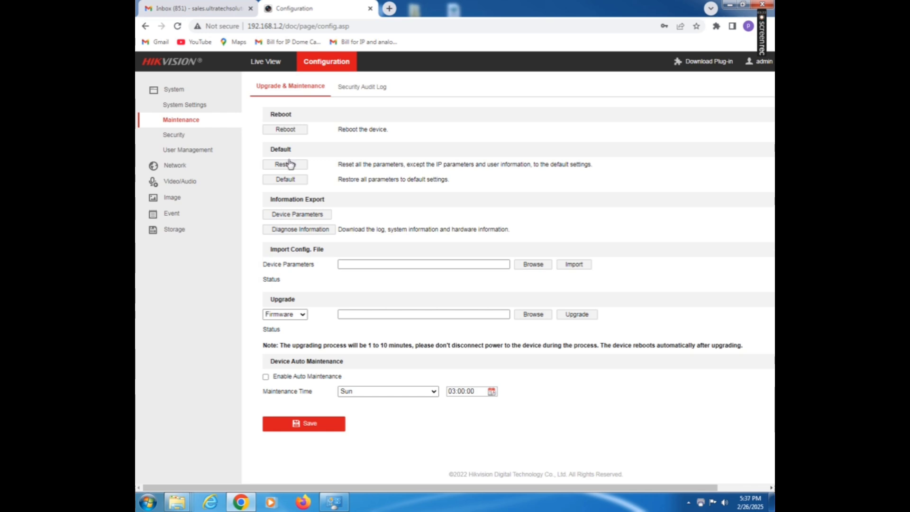
click(291, 133)
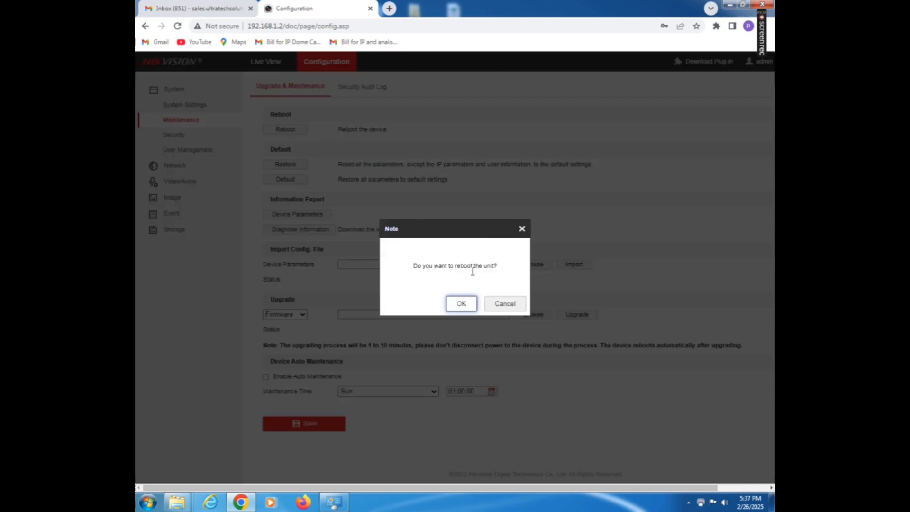
click(461, 304)
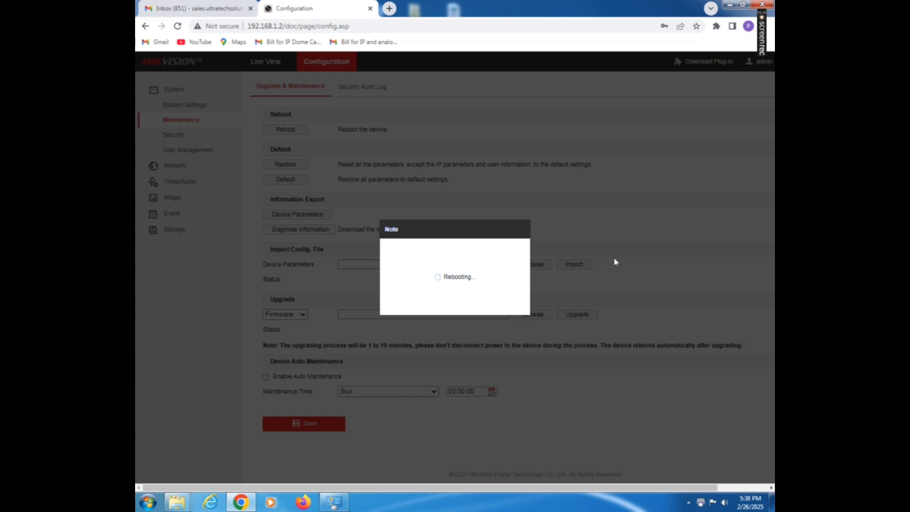
mouse_move(762, 33)
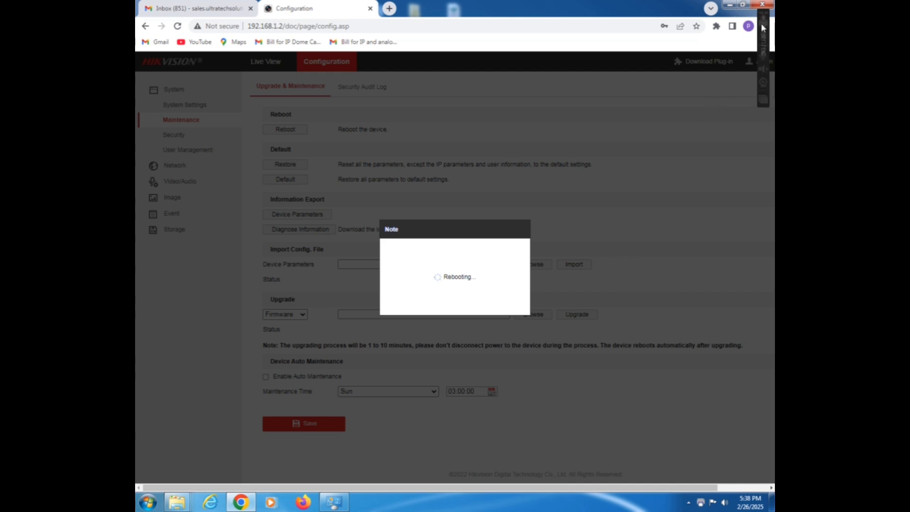